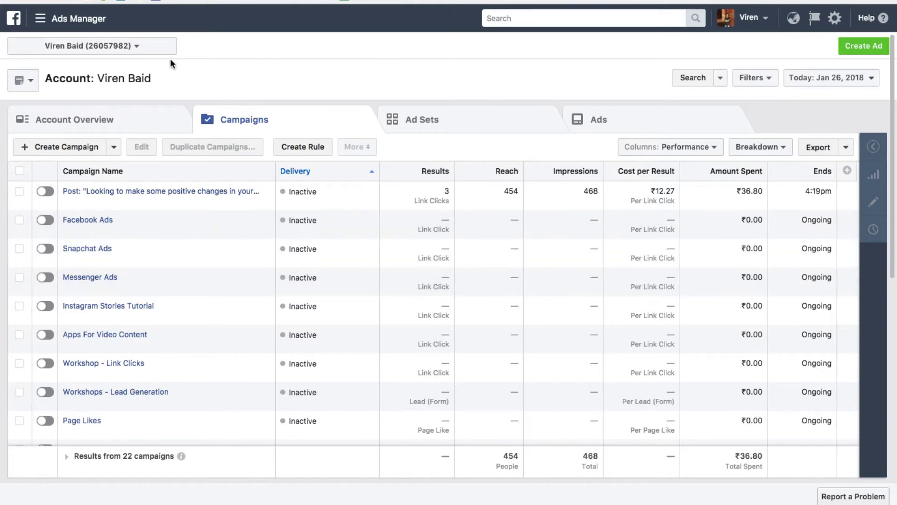
- Open the Audiences tool for the ad account
click(88, 25)
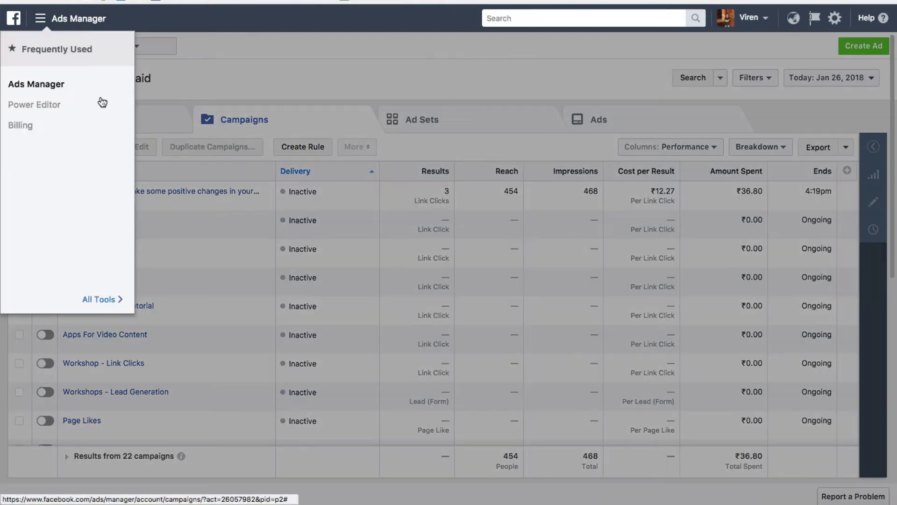
click(119, 298)
click(568, 84)
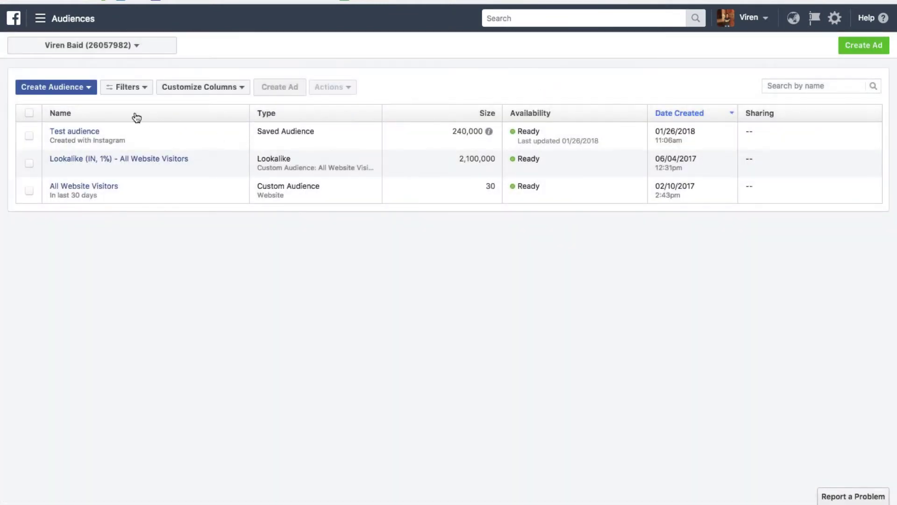
- Start a custom audience based on Engagement and review the available engagement sources
click(79, 90)
click(75, 105)
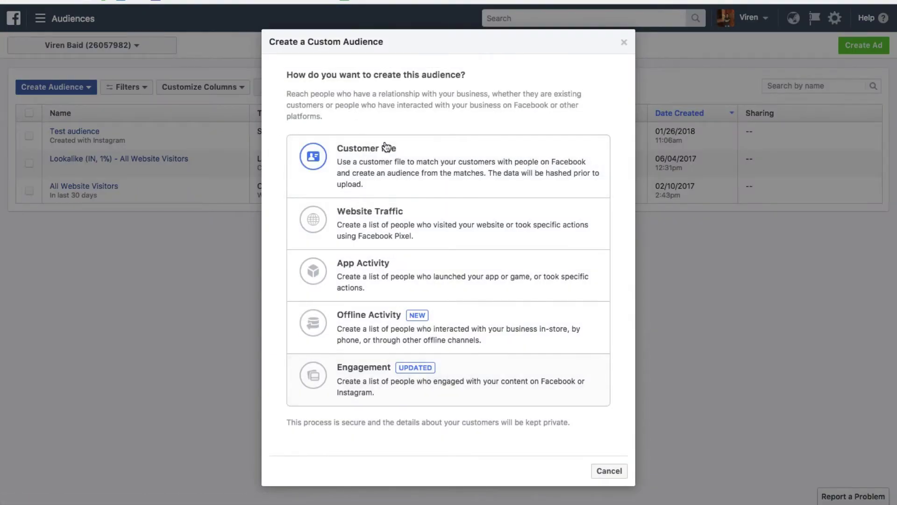
click(468, 368)
scroll(395, 255, down, 3)
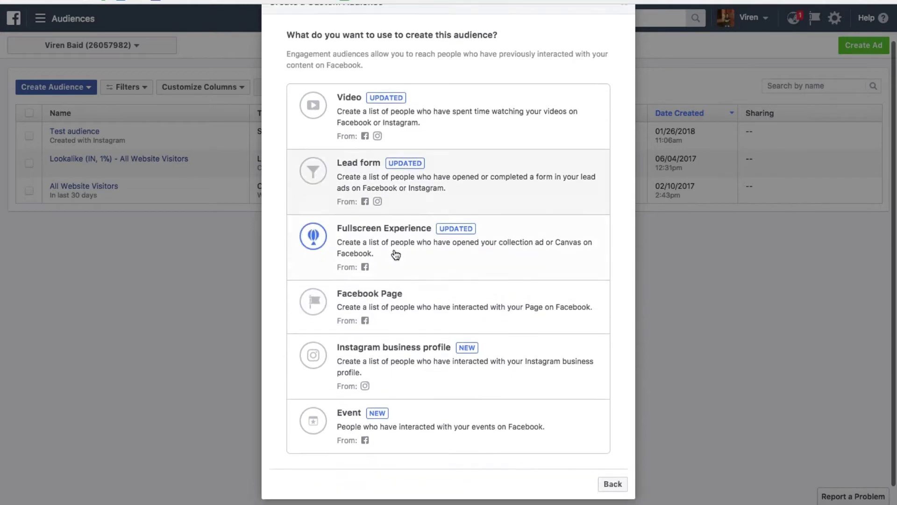
scroll(396, 254, up, 2)
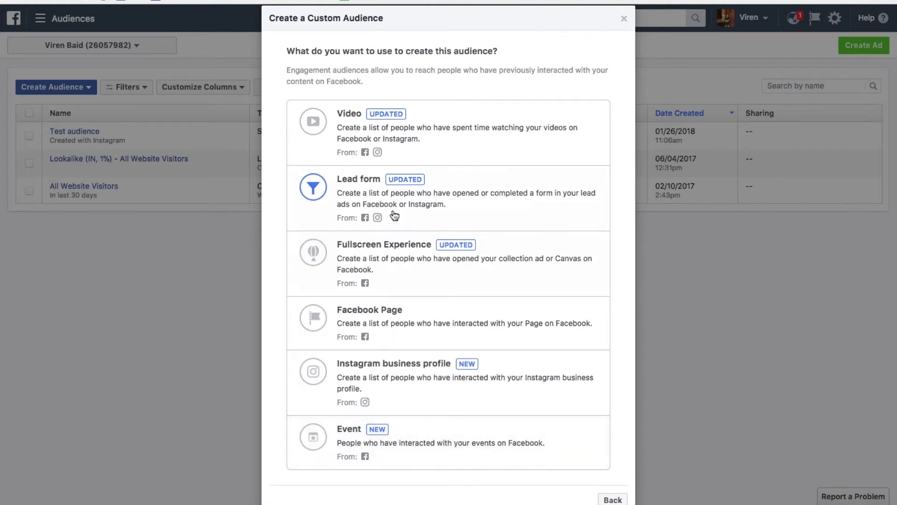
- Try the Video source with people who viewed at least 3 seconds of the video, and return to the engagement sources
click(424, 152)
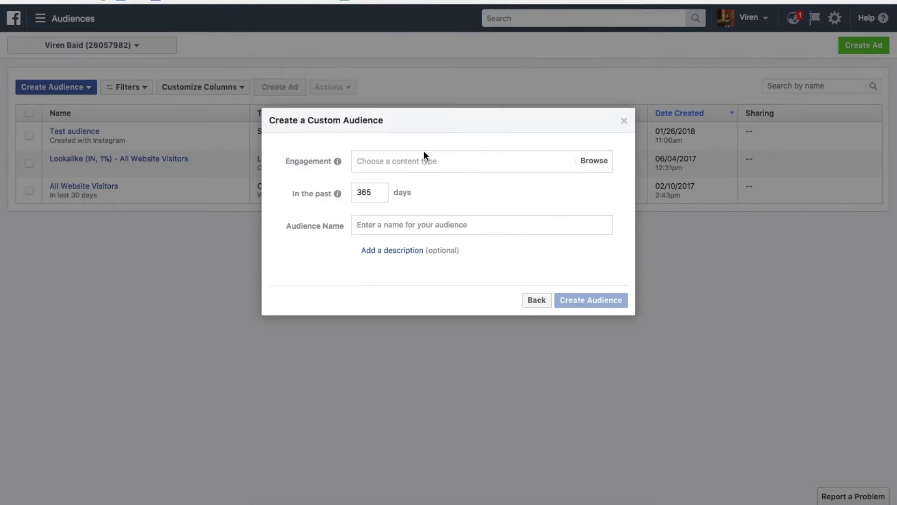
click(400, 165)
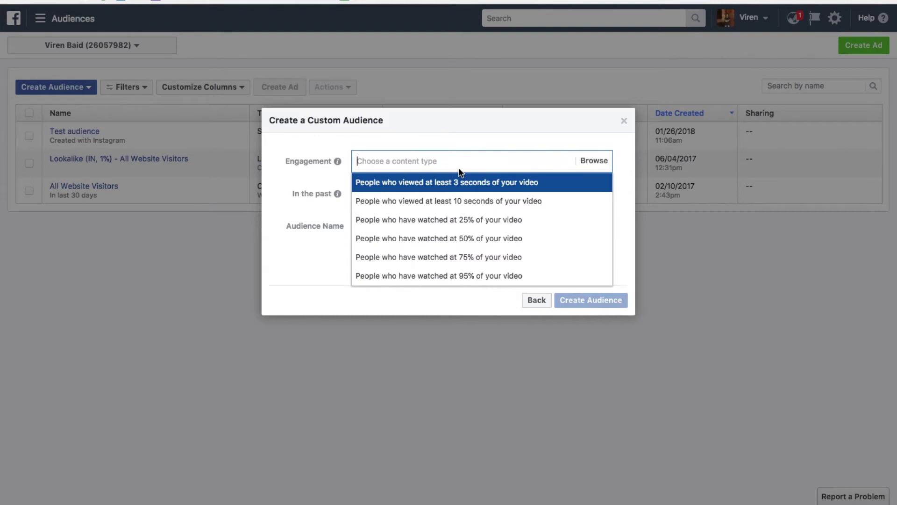
click(320, 273)
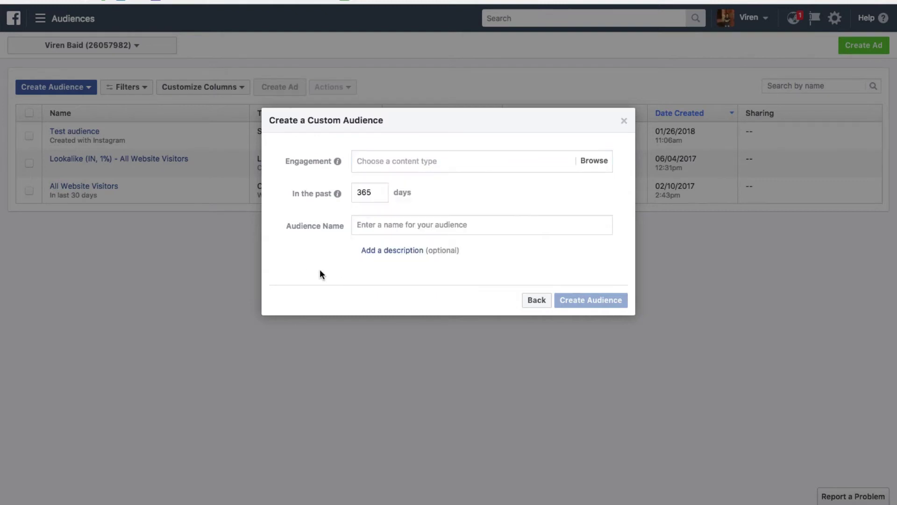
click(450, 160)
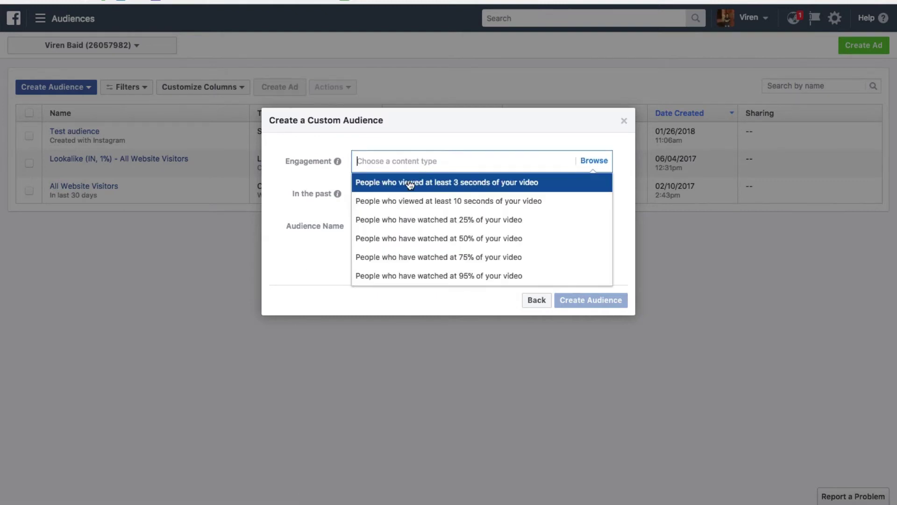
click(408, 183)
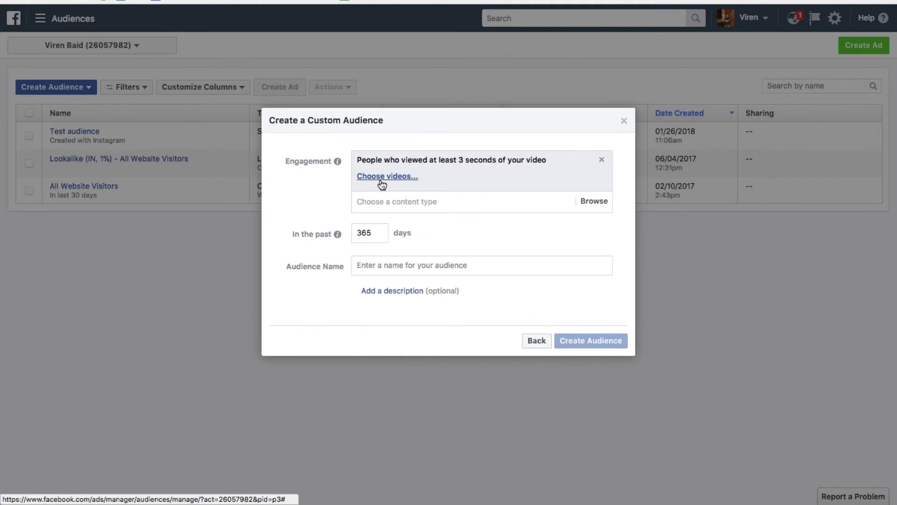
click(534, 341)
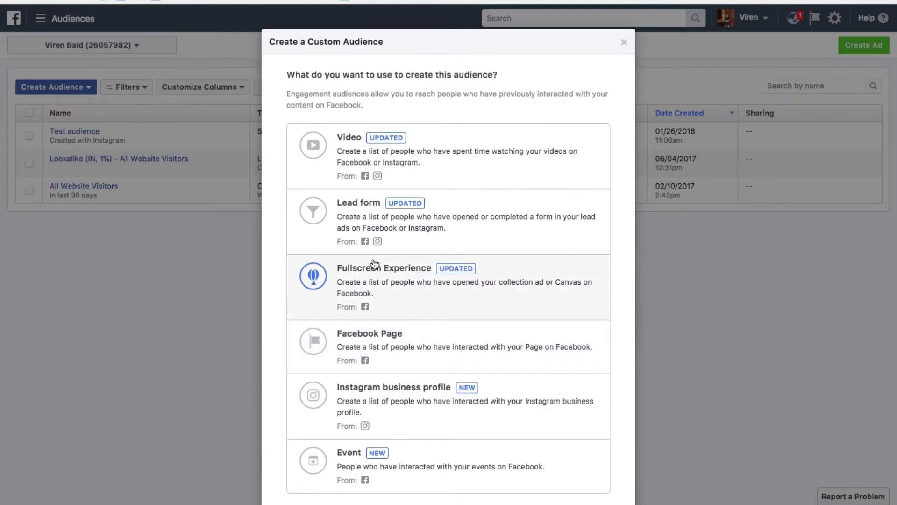
- Examine the audience criteria offered for the Lead form and Facebook Page sources, including the Page engagement types
click(483, 231)
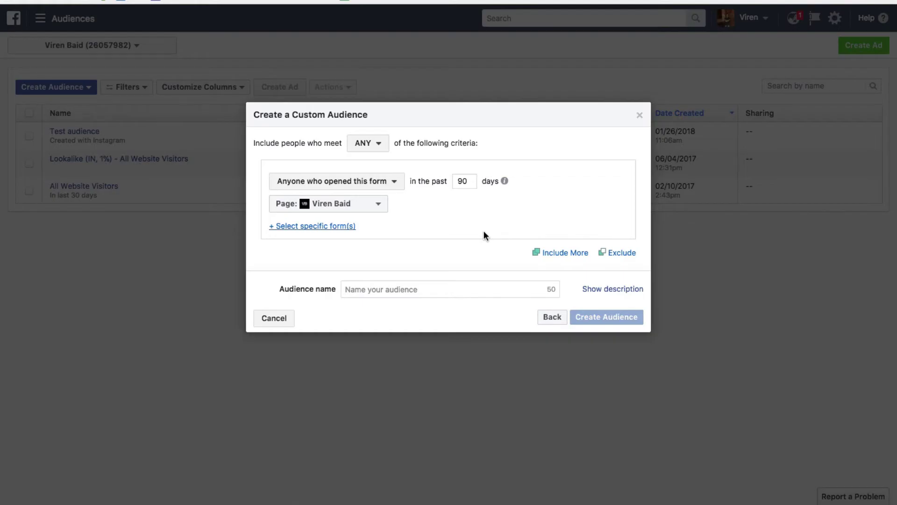
click(546, 318)
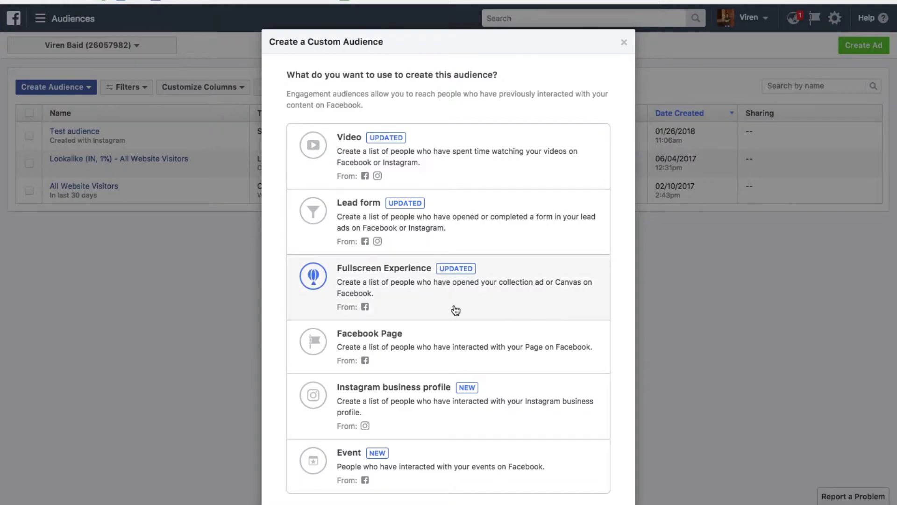
click(403, 357)
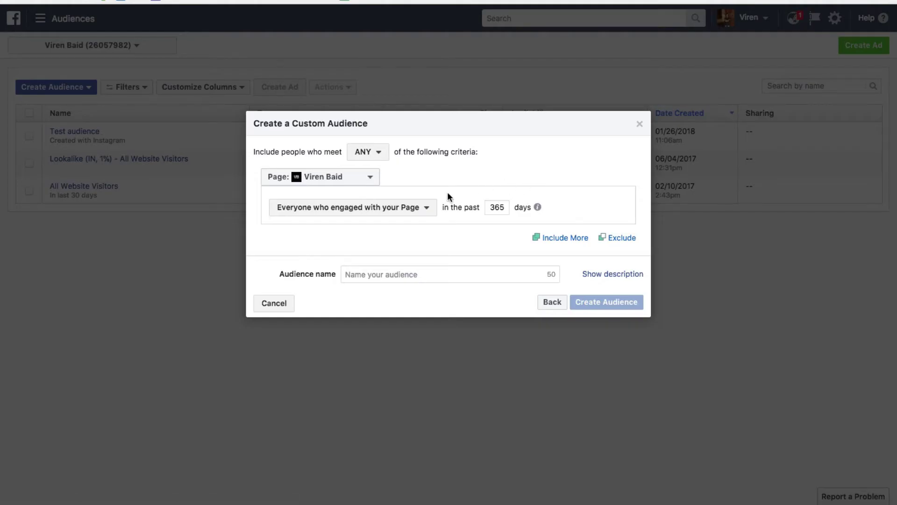
click(403, 210)
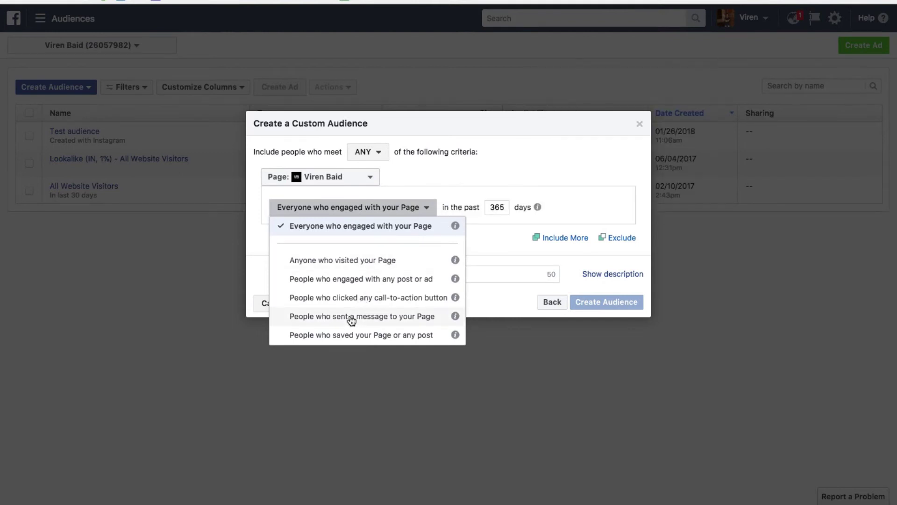
click(578, 229)
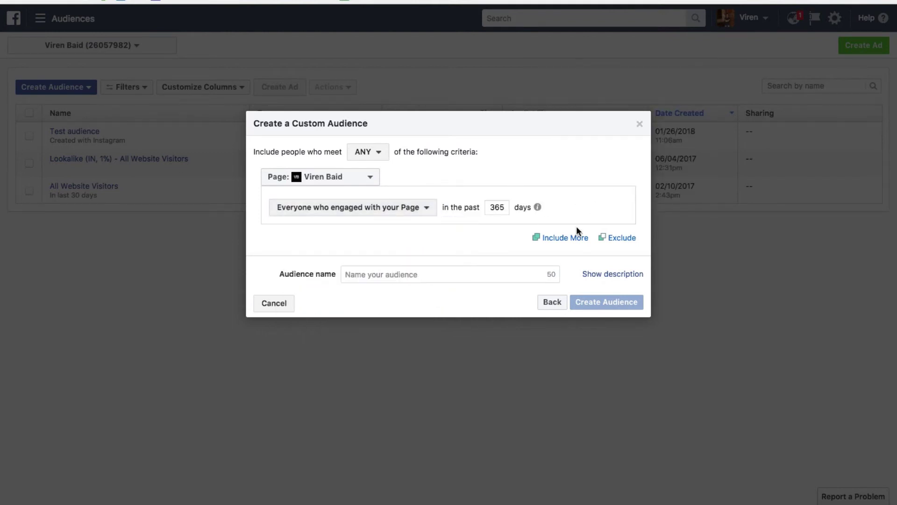
click(546, 302)
- Review the Instagram business profile and Event sources, and leave the custom audience setup without creating an audience
scroll(409, 341, down, 3)
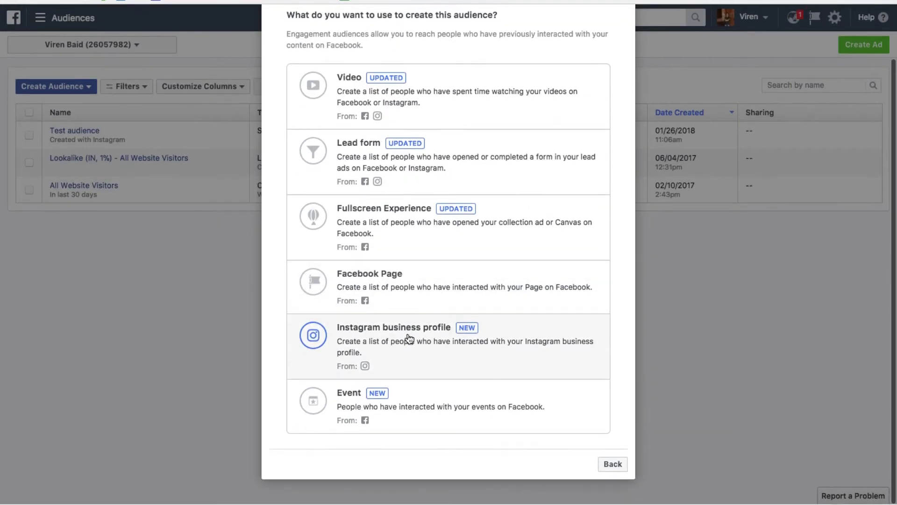
scroll(432, 362, up, 2)
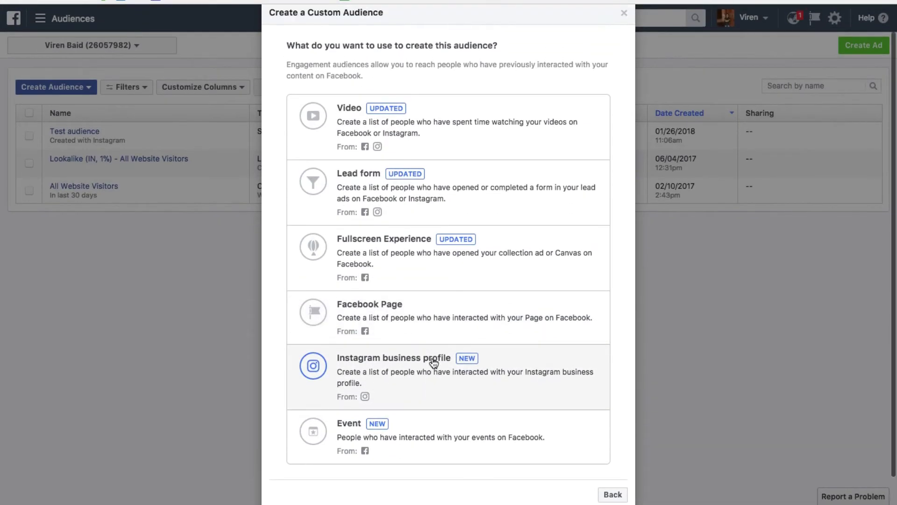
scroll(434, 363, down, 1)
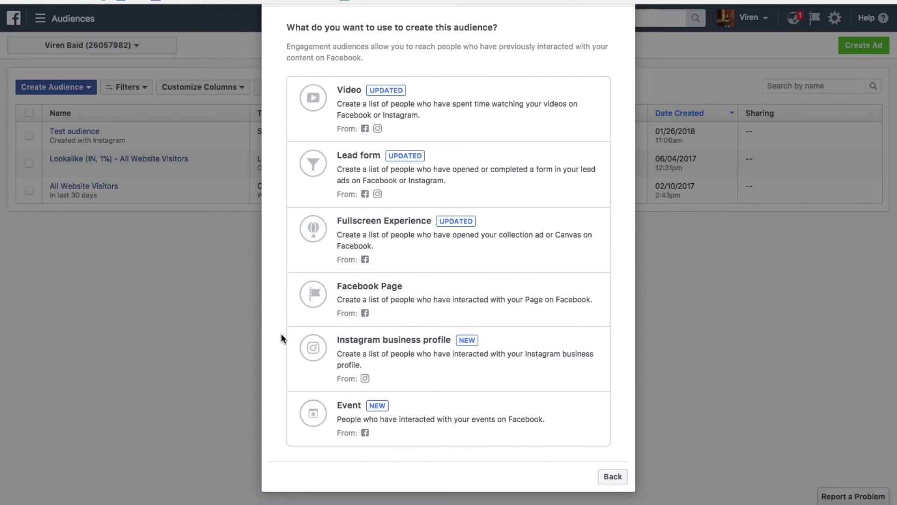
click(610, 474)
click(608, 465)
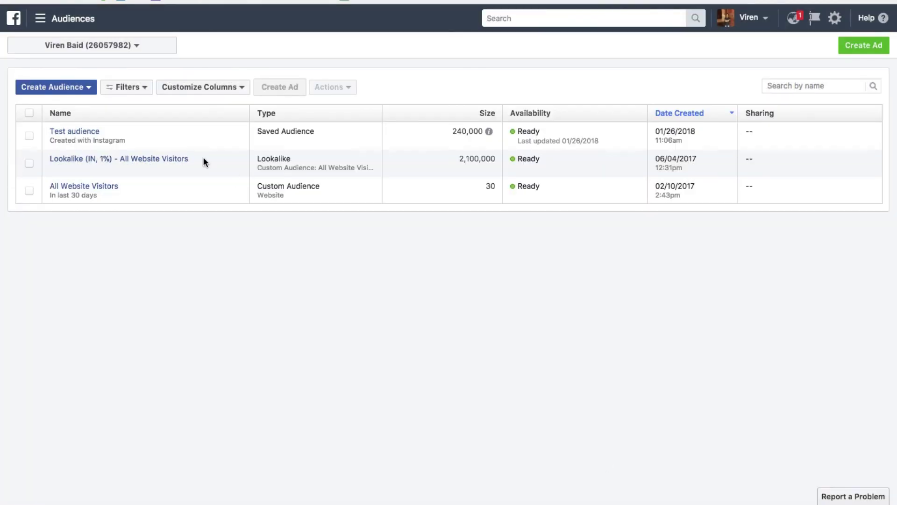
- Start a new campaign in Ads Manager with the Traffic objective and continue to its ad set
click(40, 19)
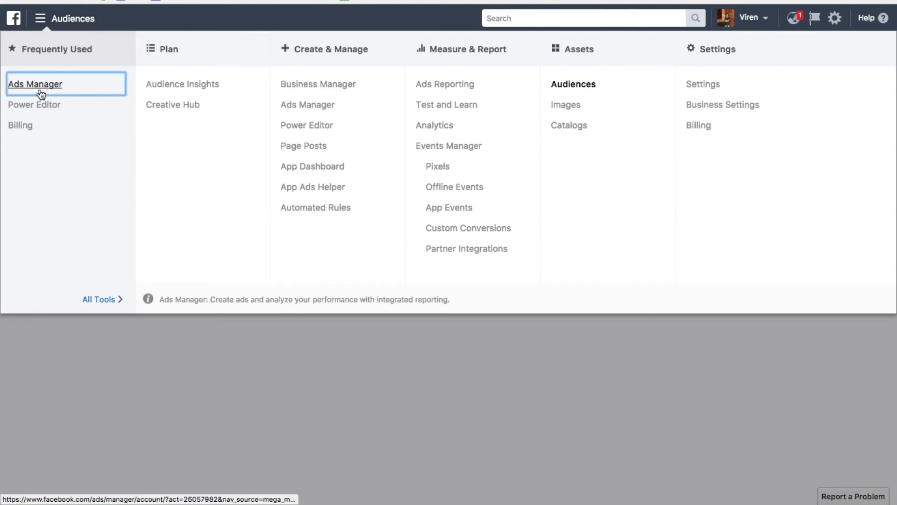
click(41, 92)
click(56, 140)
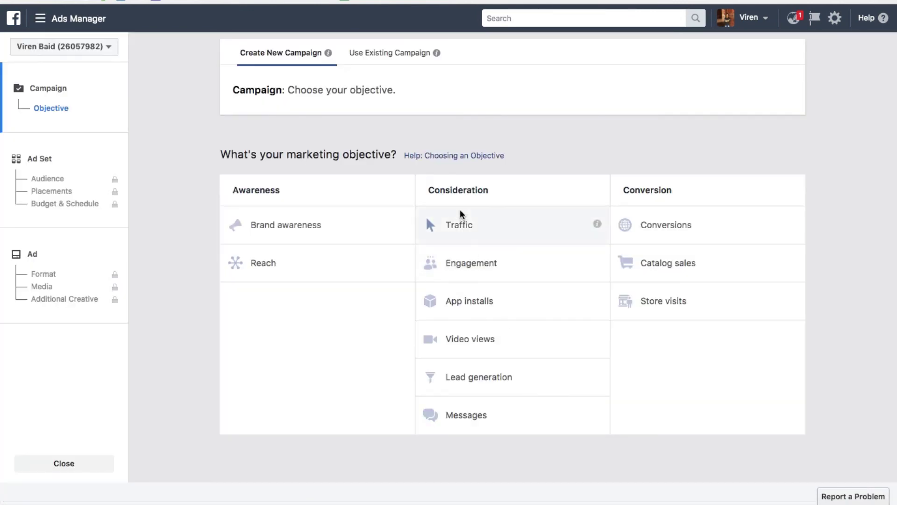
click(451, 221)
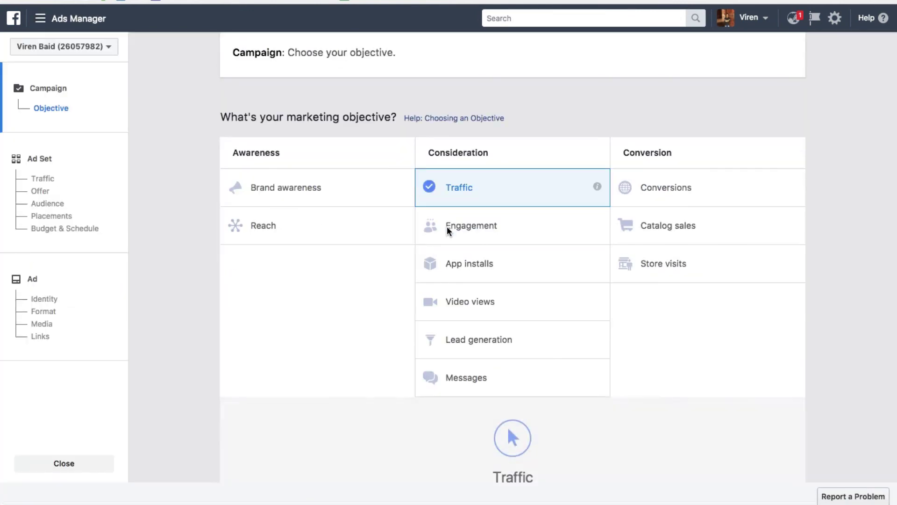
click(512, 384)
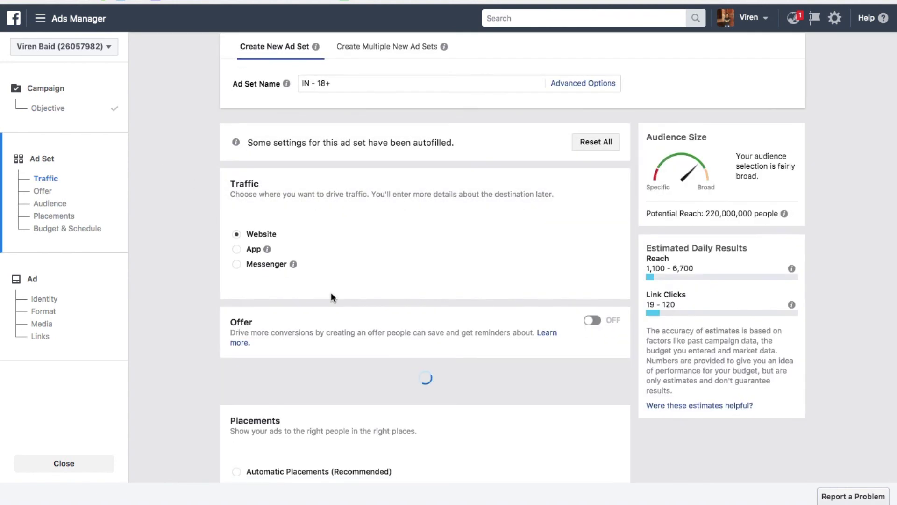
- Examine which custom and lookalike audiences can be chosen in the ad set's Audience section
scroll(327, 308, down, 4)
mouse_move(327, 318)
scroll(315, 330, down, 1)
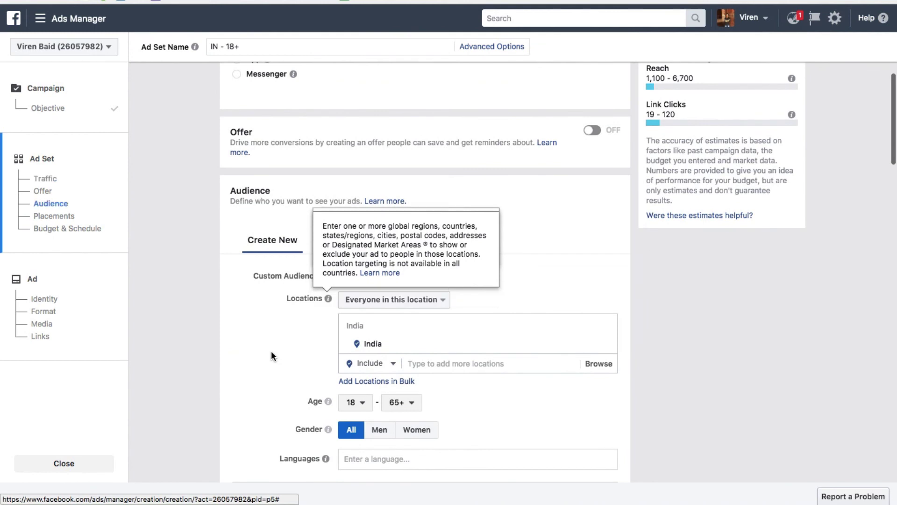
click(412, 276)
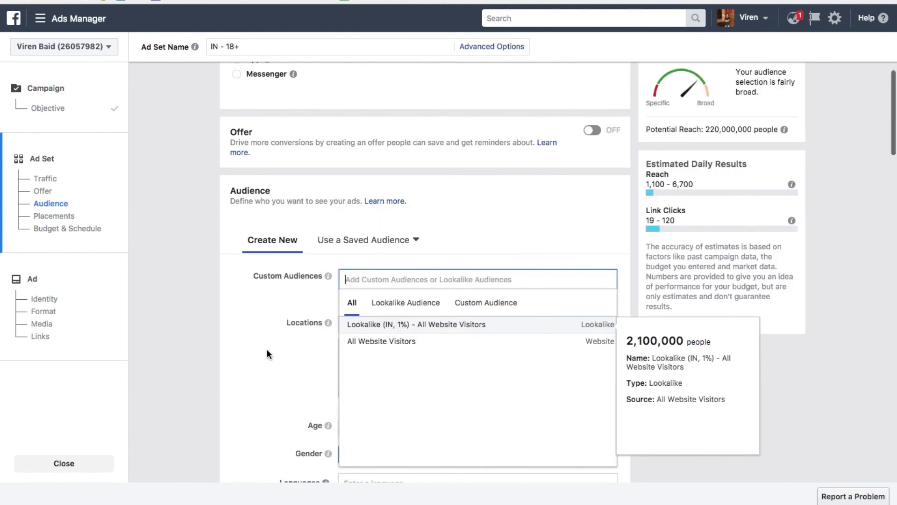
click(213, 355)
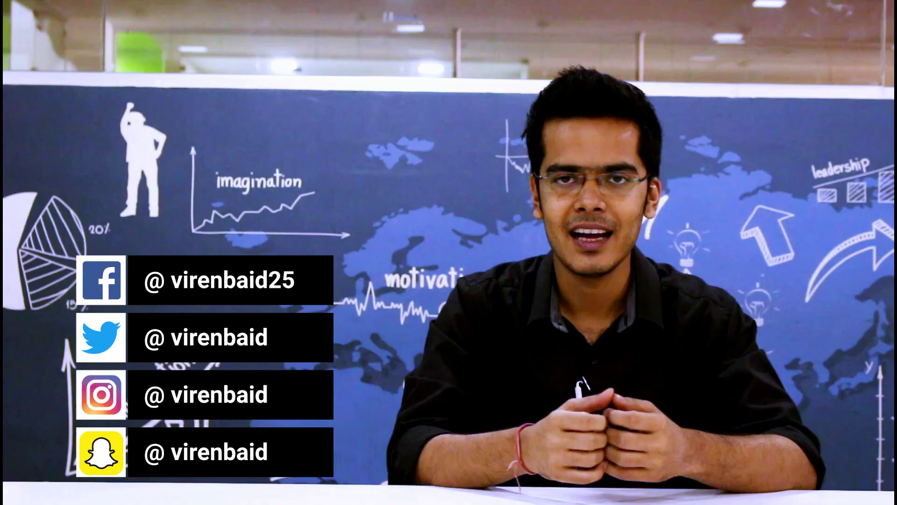